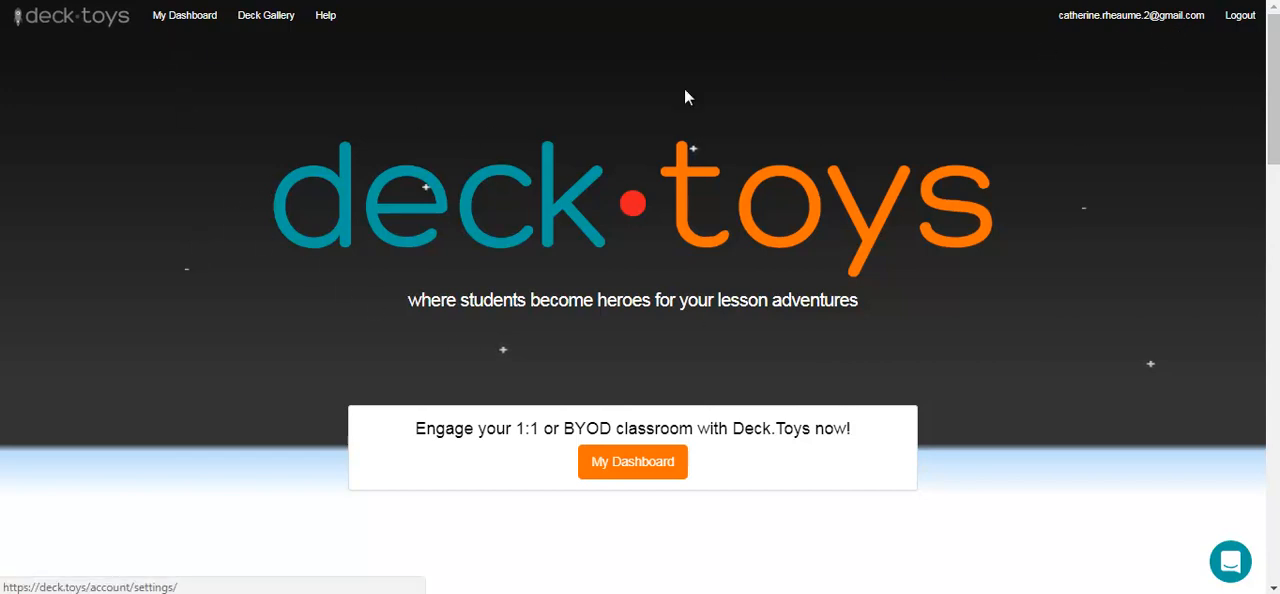
Open the deck "Une présentation de Deck.toys" for editing from the dashboard.
left_click(186, 21)
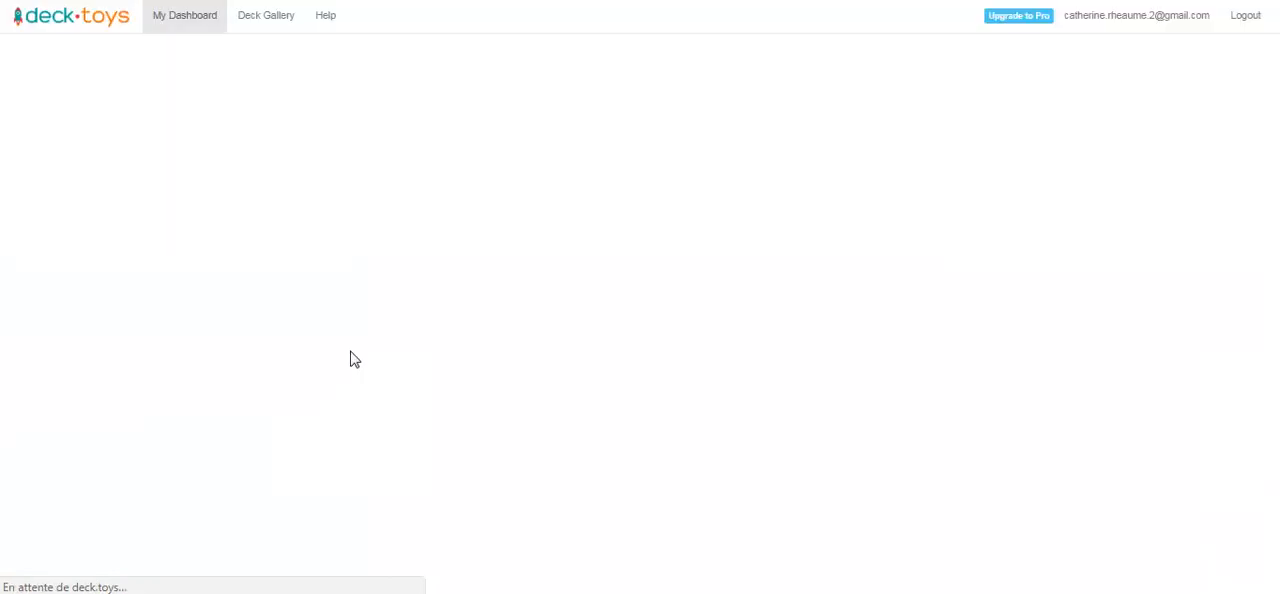
mouse_move(254, 301)
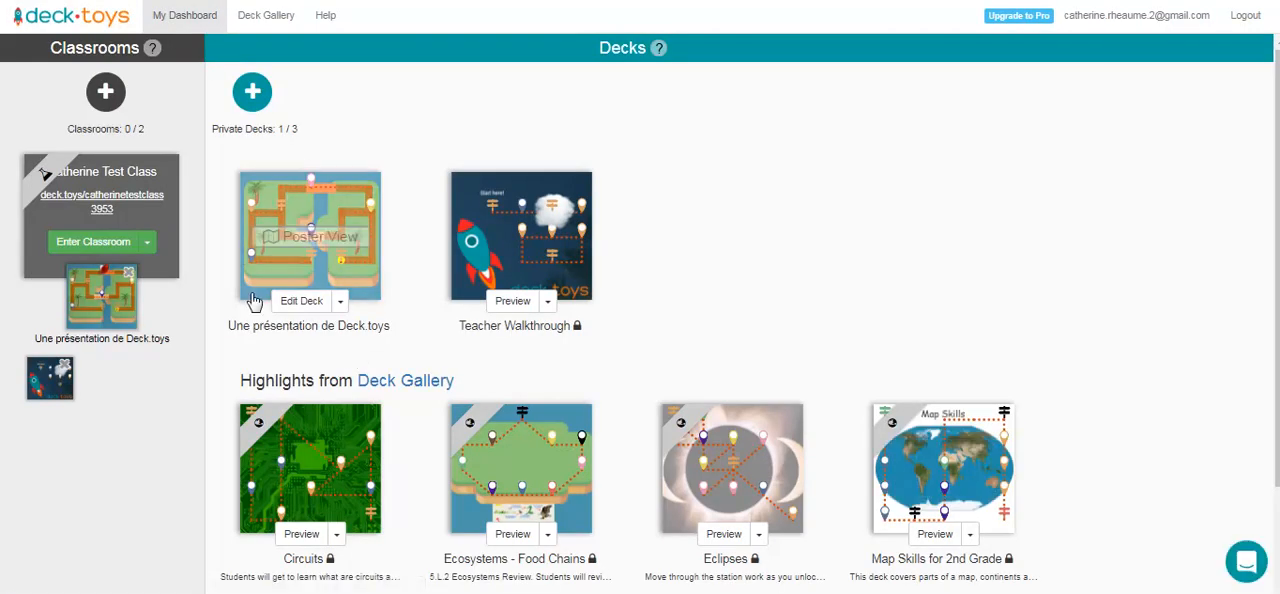
left_click(305, 305)
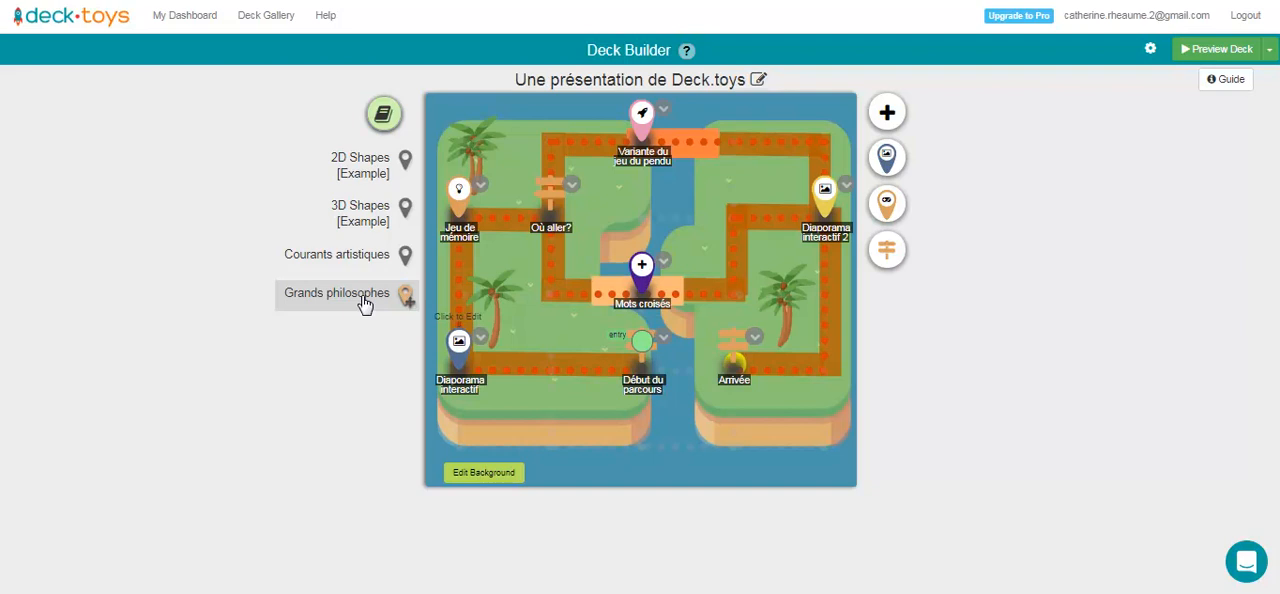
Open the study sets and add the term "Sartre" to the Grands philosophes set.
left_click(383, 117)
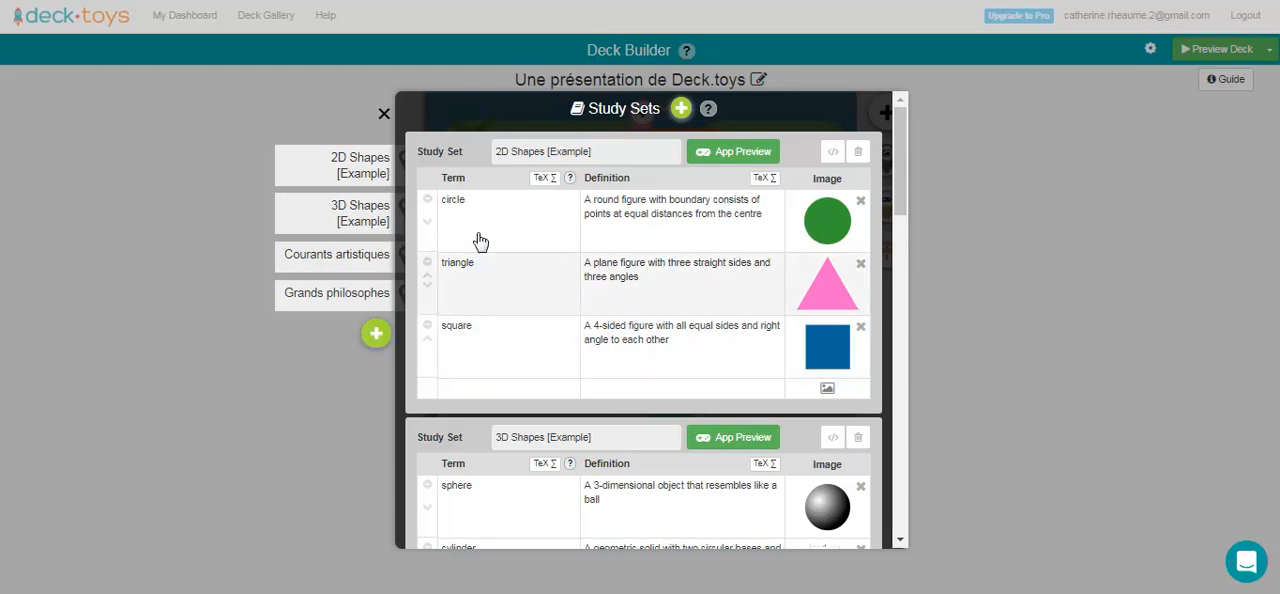
scroll(488, 318, "down", 3)
scroll(488, 318, "down", 3)
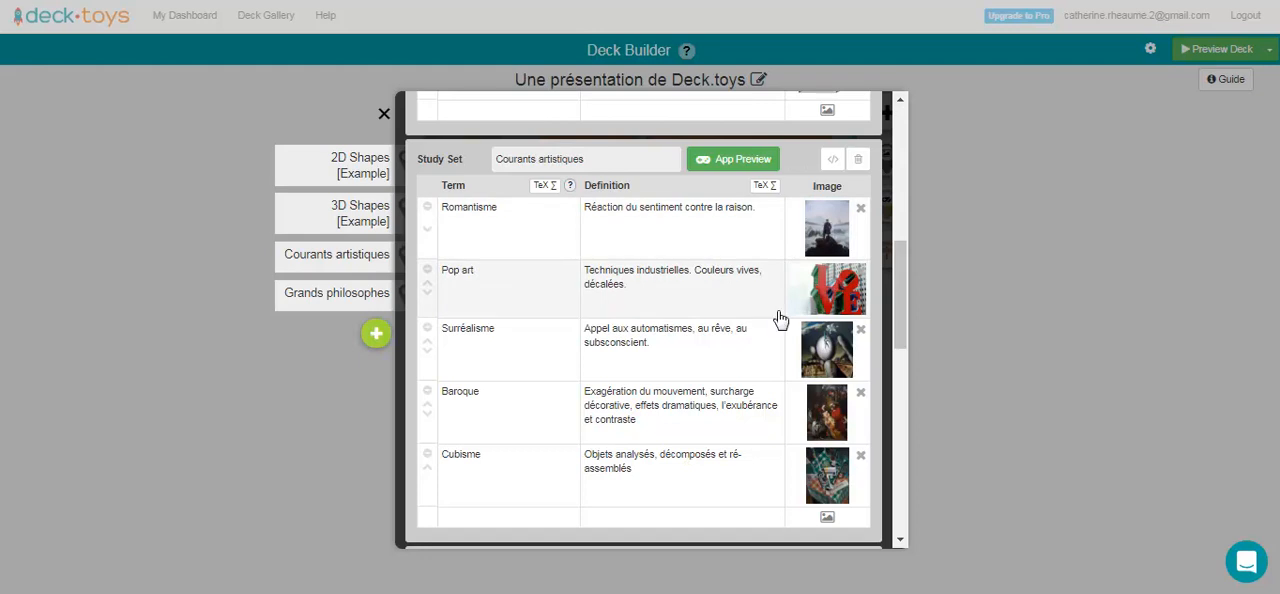
scroll(642, 380, "down", 3)
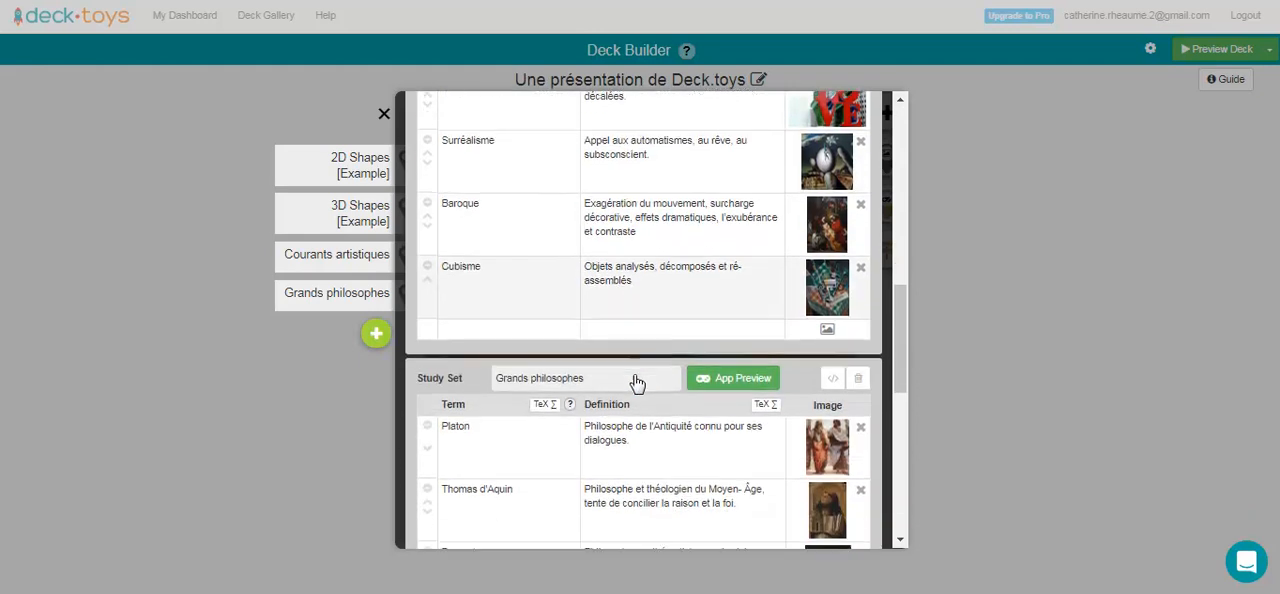
scroll(637, 383, "down", 1)
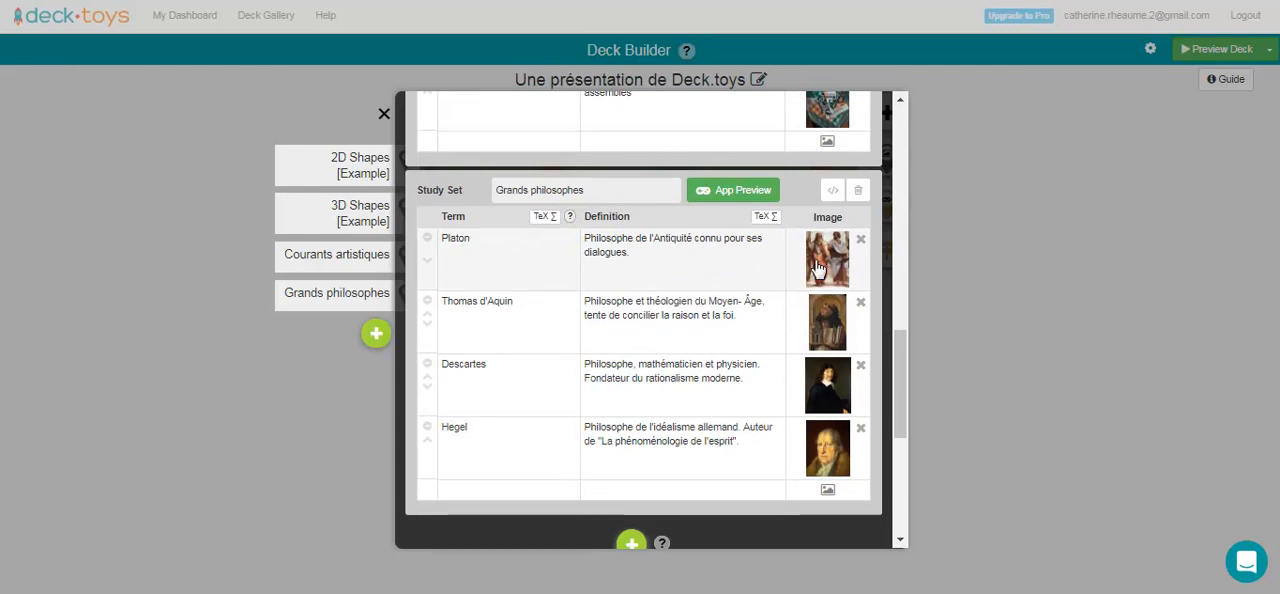
scroll(567, 400, "down", 1)
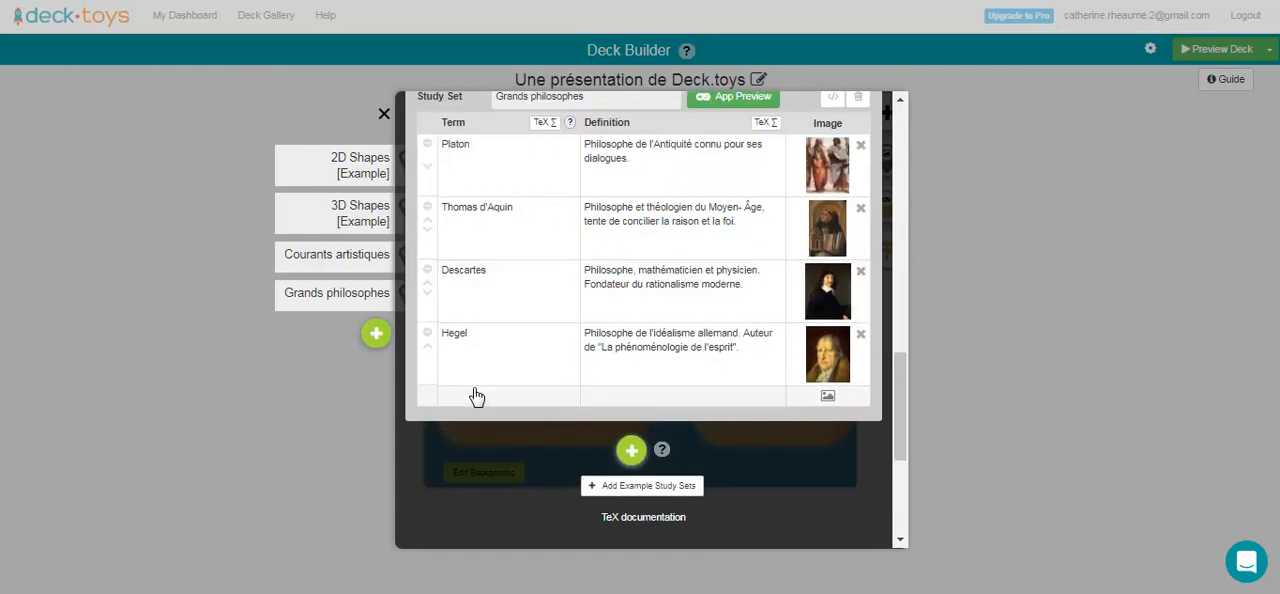
left_click(475, 401)
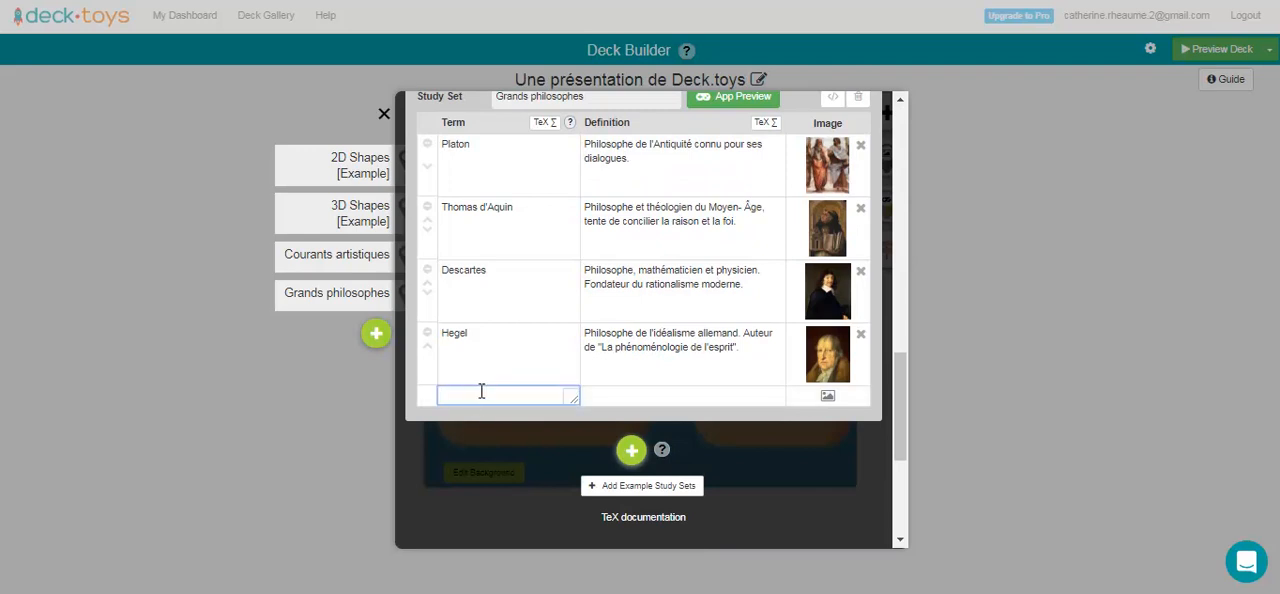
type("Sartre")
key("Tab")
Enter "Philosophe existentialiste français" as the definition of Sartre, correcting the misspelled word.
left_click(617, 403)
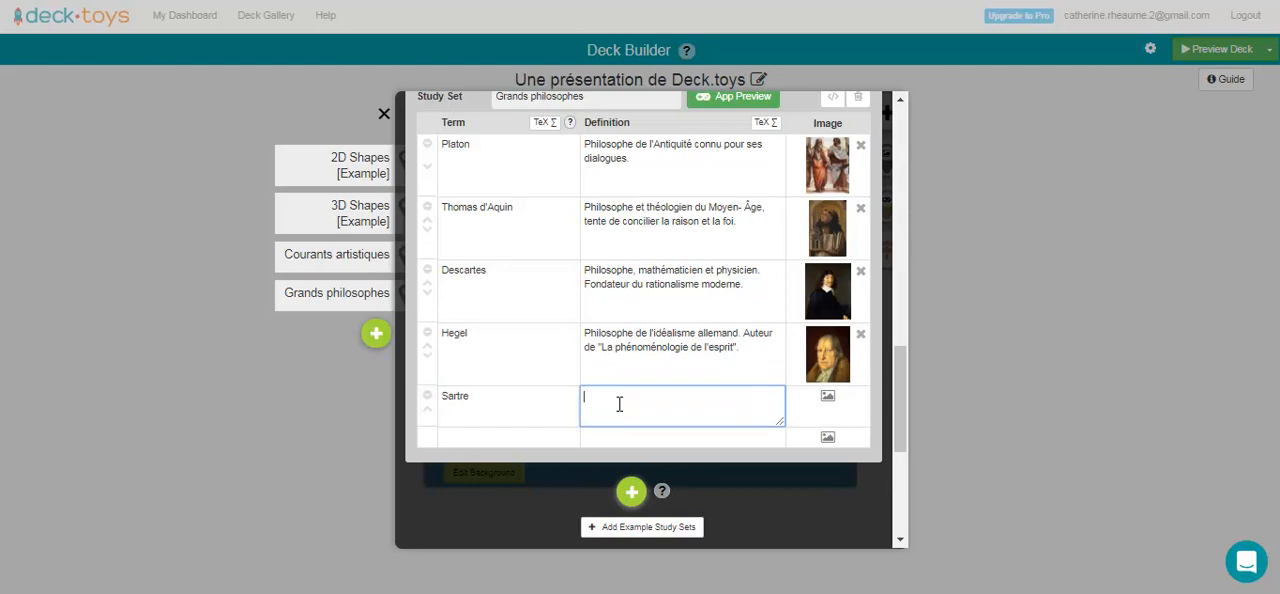
type("Philosophe existensialiste français")
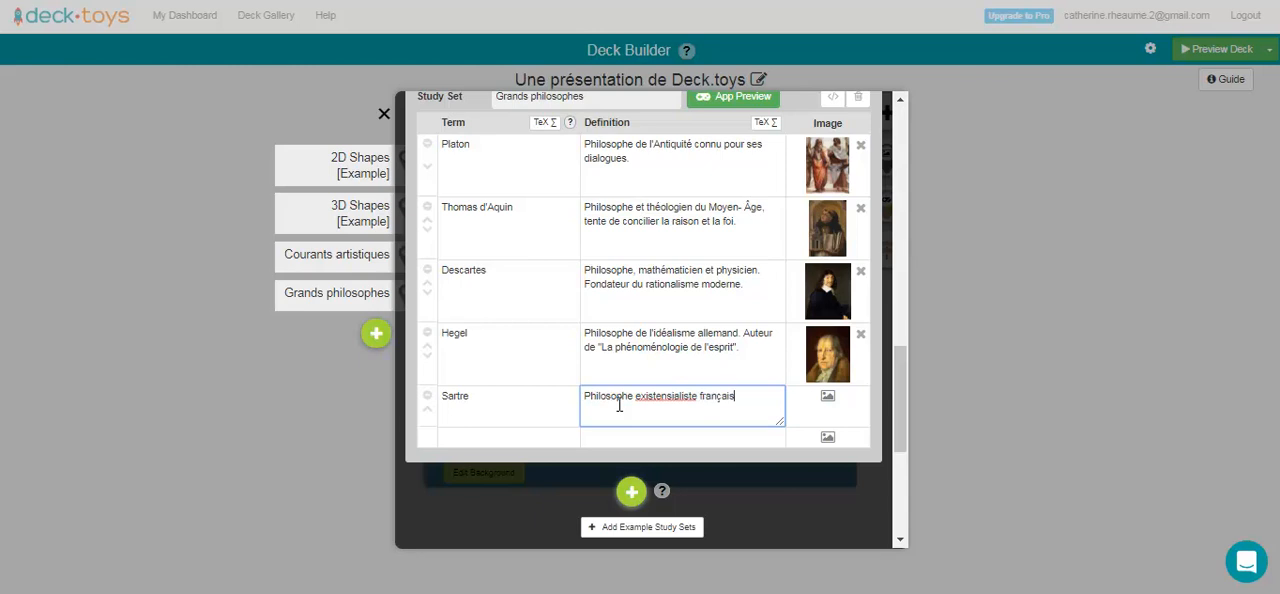
right_click(680, 397)
left_click(718, 409)
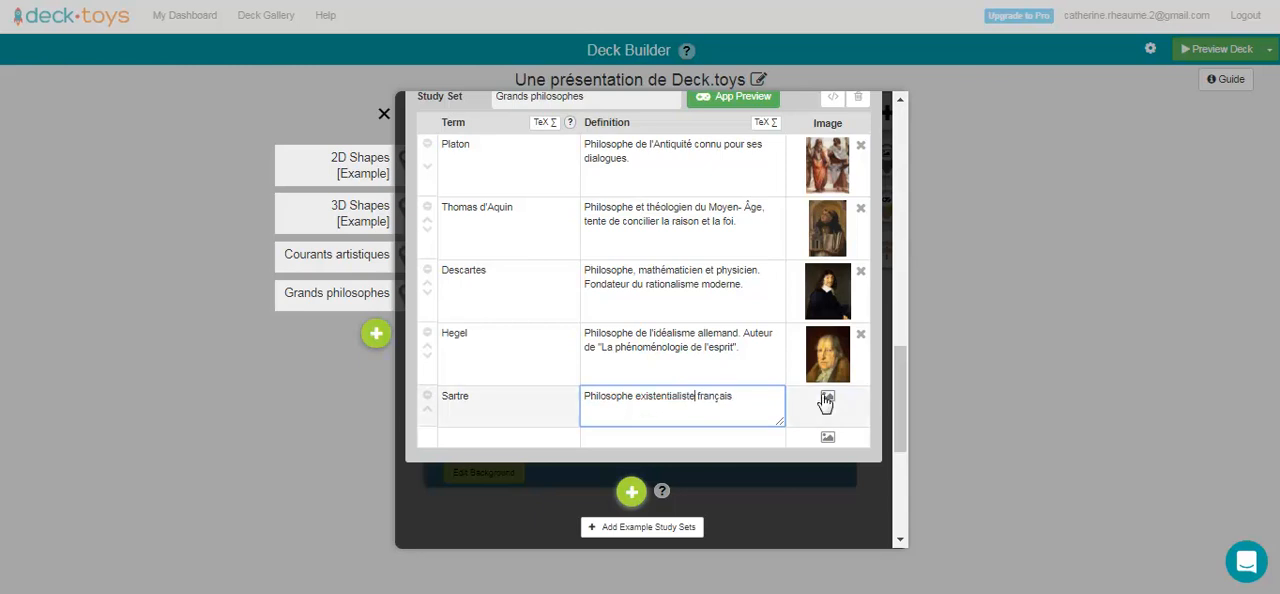
Search Google images for "sartre" and insert a portrait photo of him as the Sartre entry's image.
left_click(826, 399)
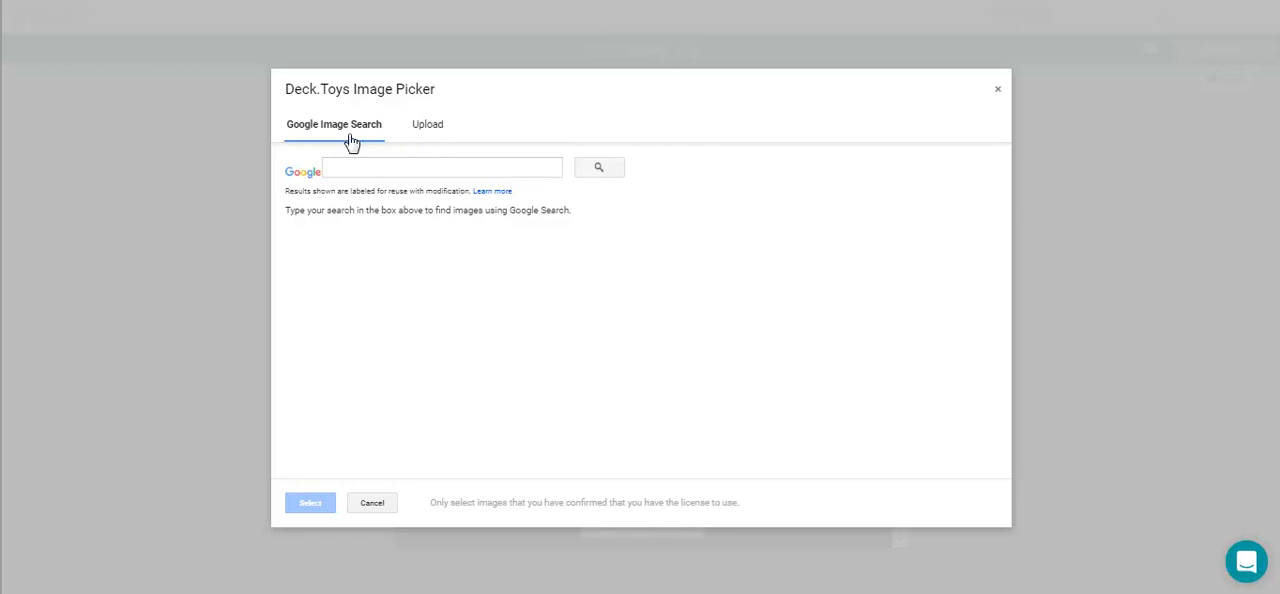
left_click(344, 167)
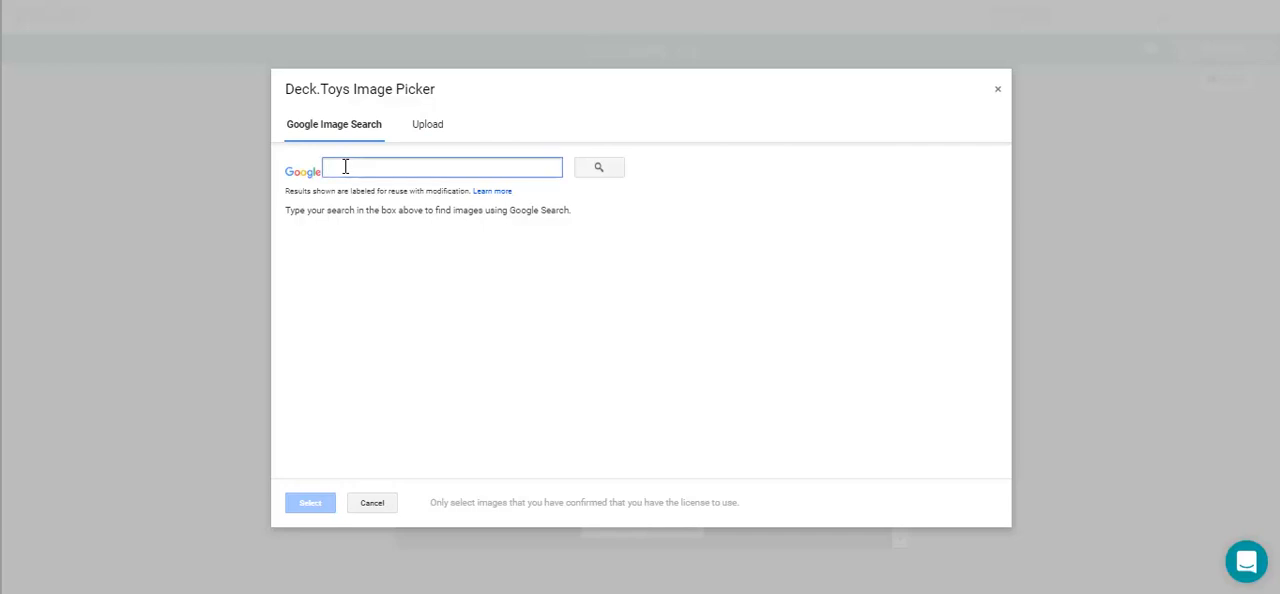
type("sartre")
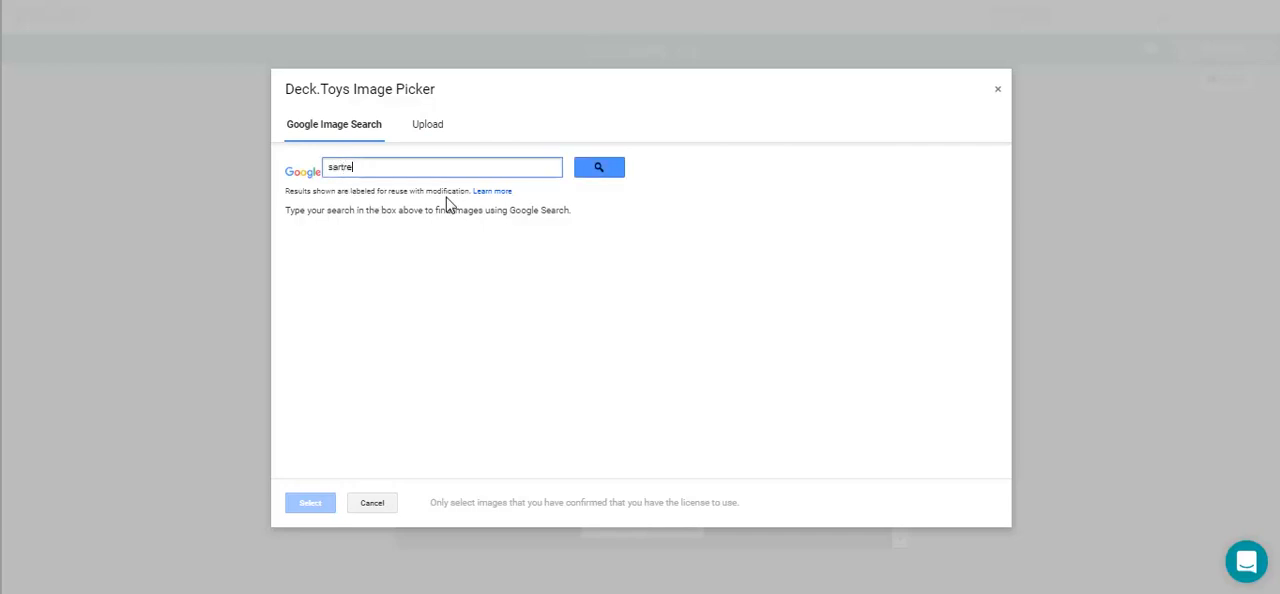
left_click(597, 173)
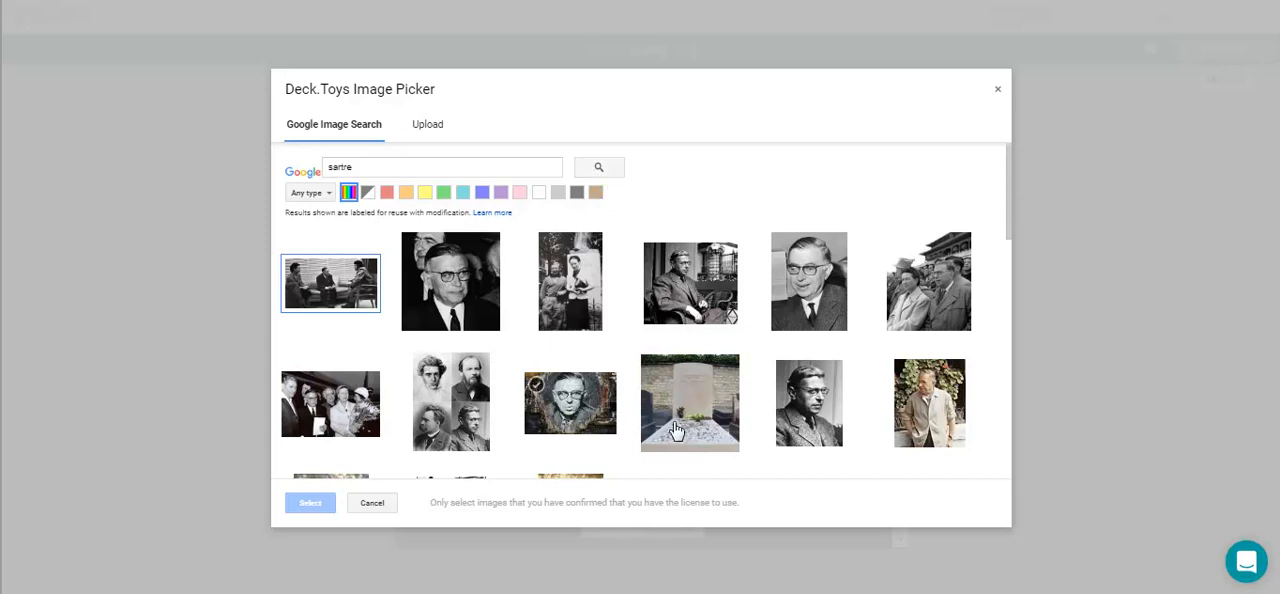
left_click(818, 281)
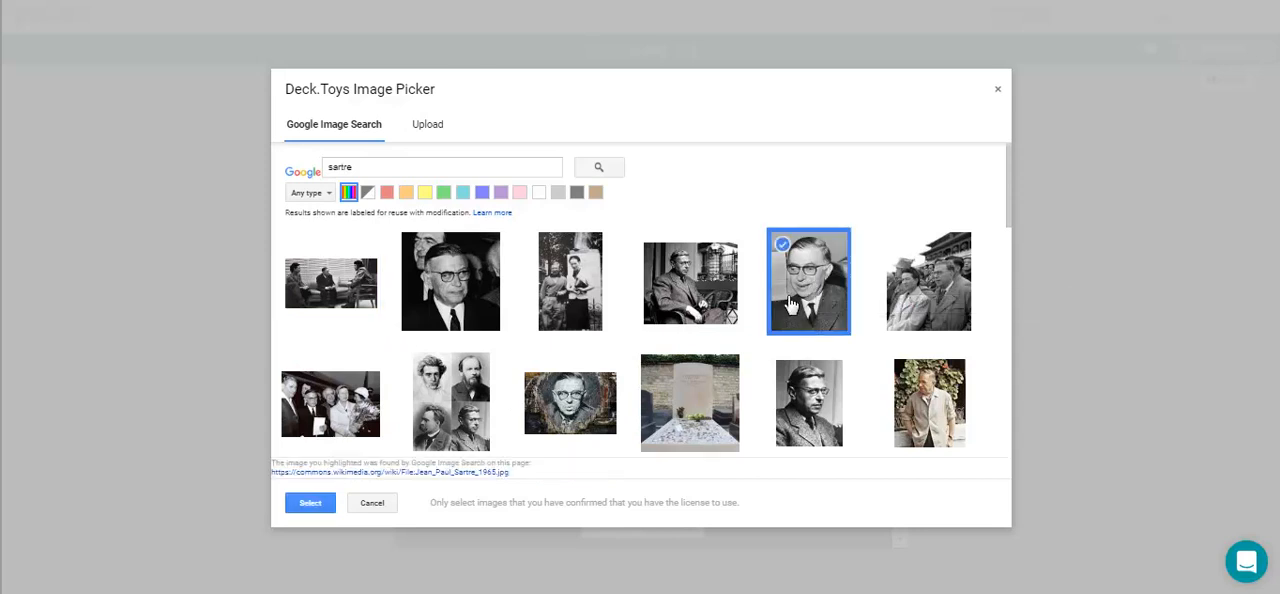
left_click(309, 502)
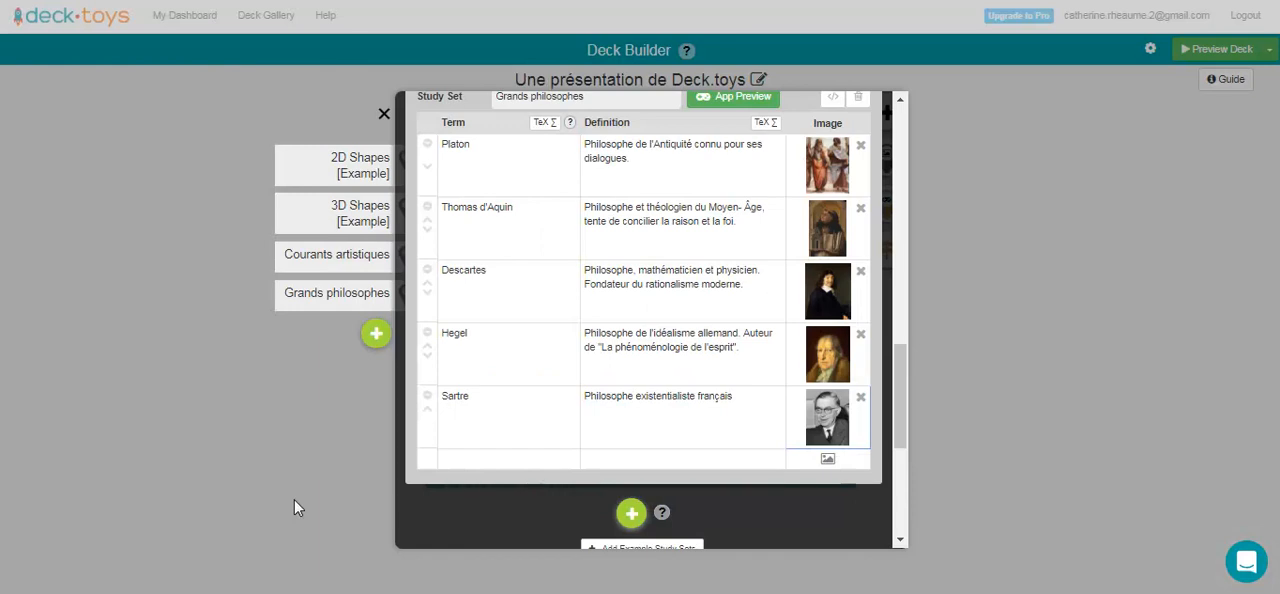
scroll(580, 410, "up", 1)
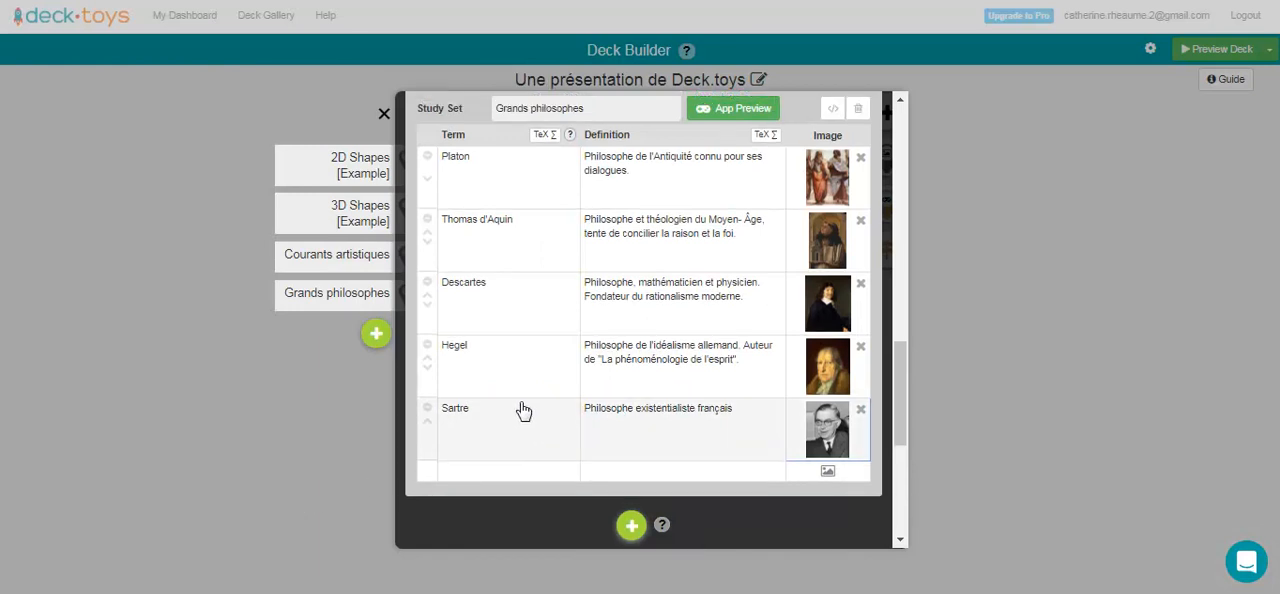
left_click(546, 138)
left_click(546, 135)
scroll(650, 428, "down", 1)
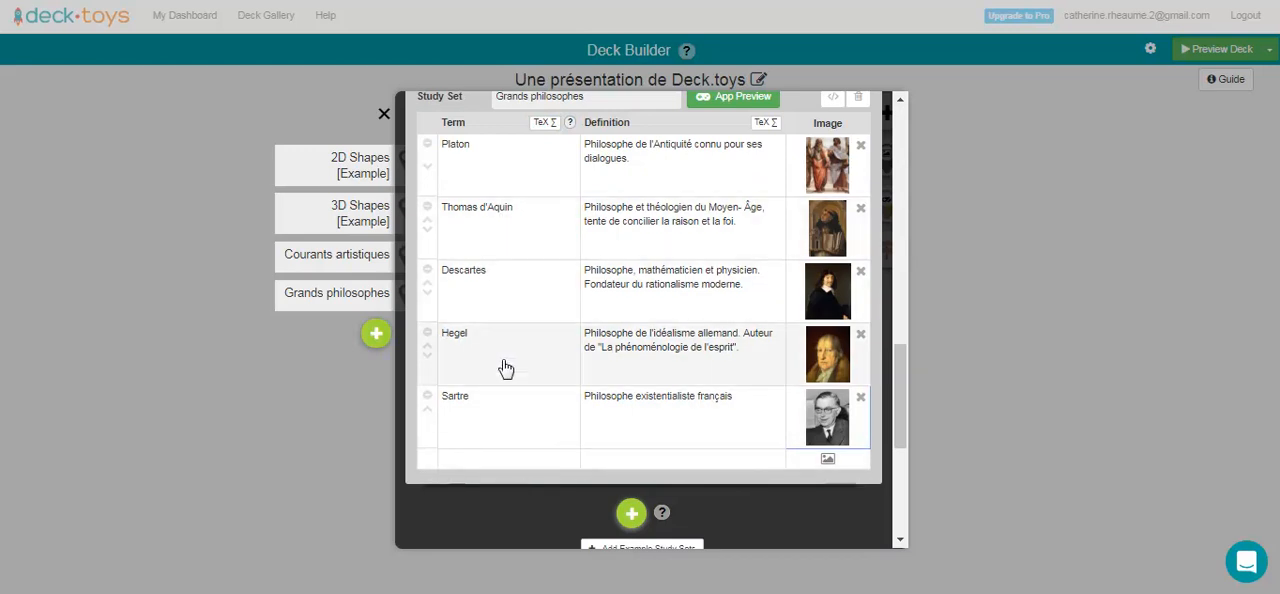
Close the study sets, place a study set app on the path corner between Diaporama interactif 2 and Arrivée, and open its configuration.
left_click(384, 116)
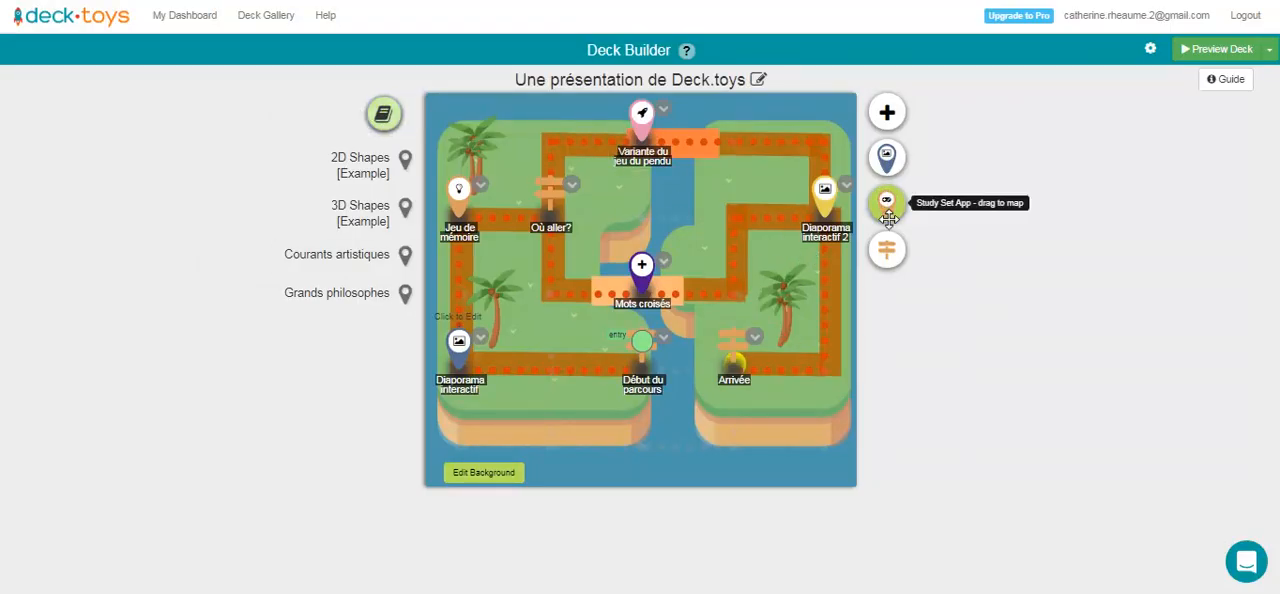
mouse_move(888, 196)
left_mouse_down()
mouse_move(860, 237)
mouse_move(824, 352)
left_mouse_up()
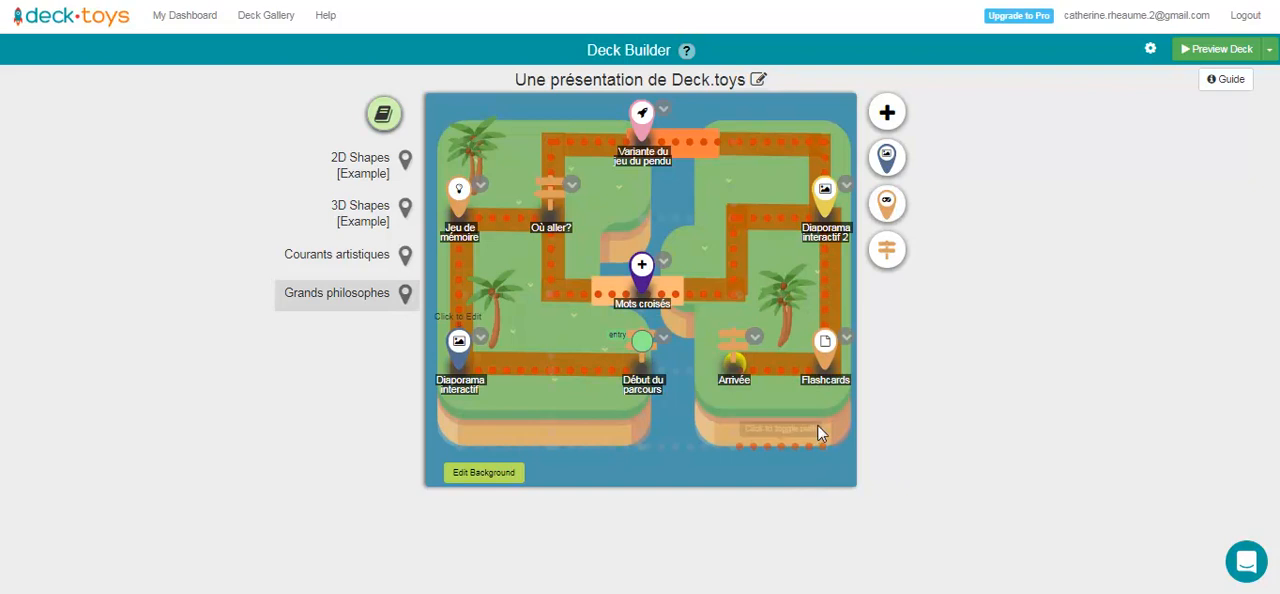
left_click(845, 339)
left_click(694, 304)
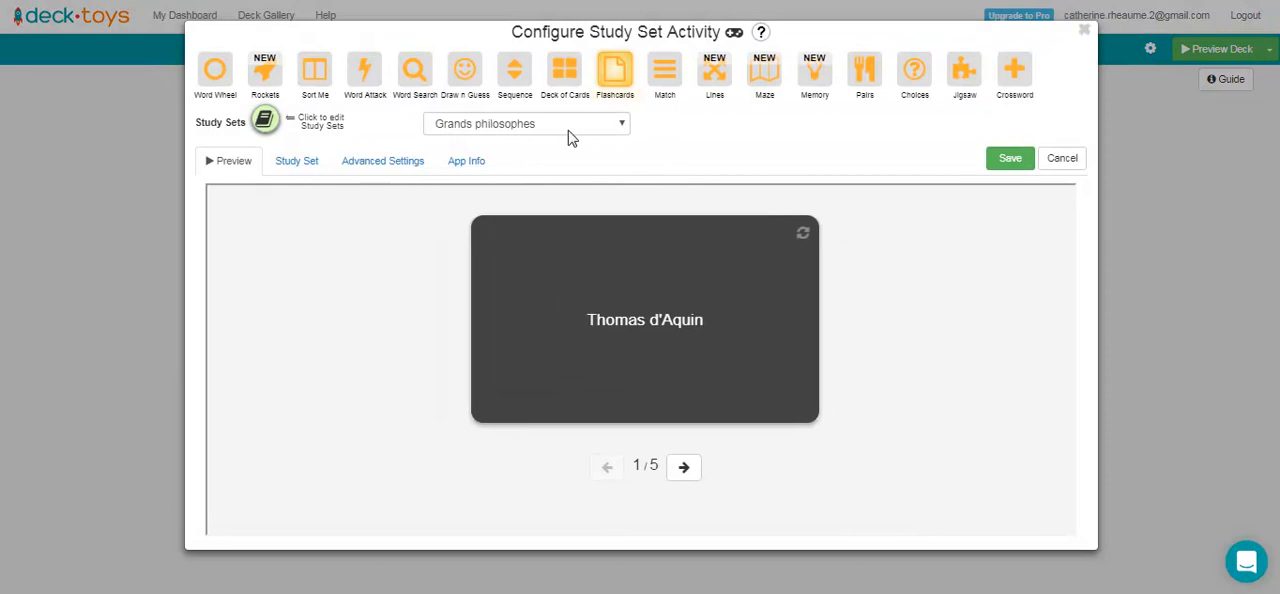
Choose the Grands philosophes study set for the new activity and change its type from Flashcards to Maze.
left_click(493, 124)
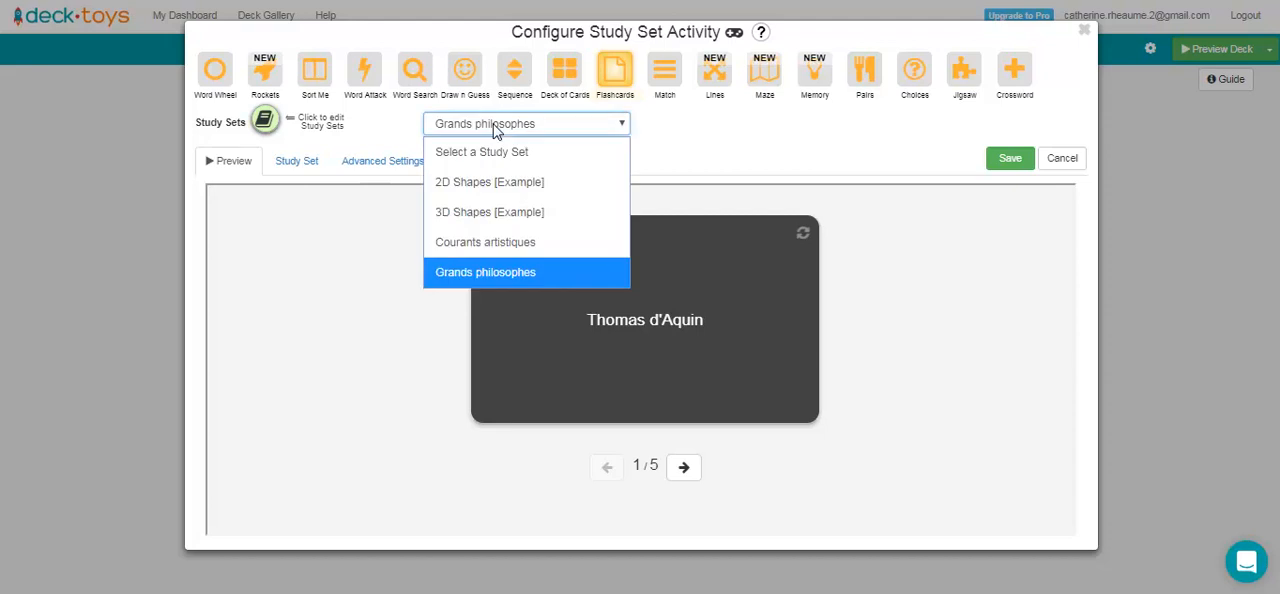
left_click(483, 278)
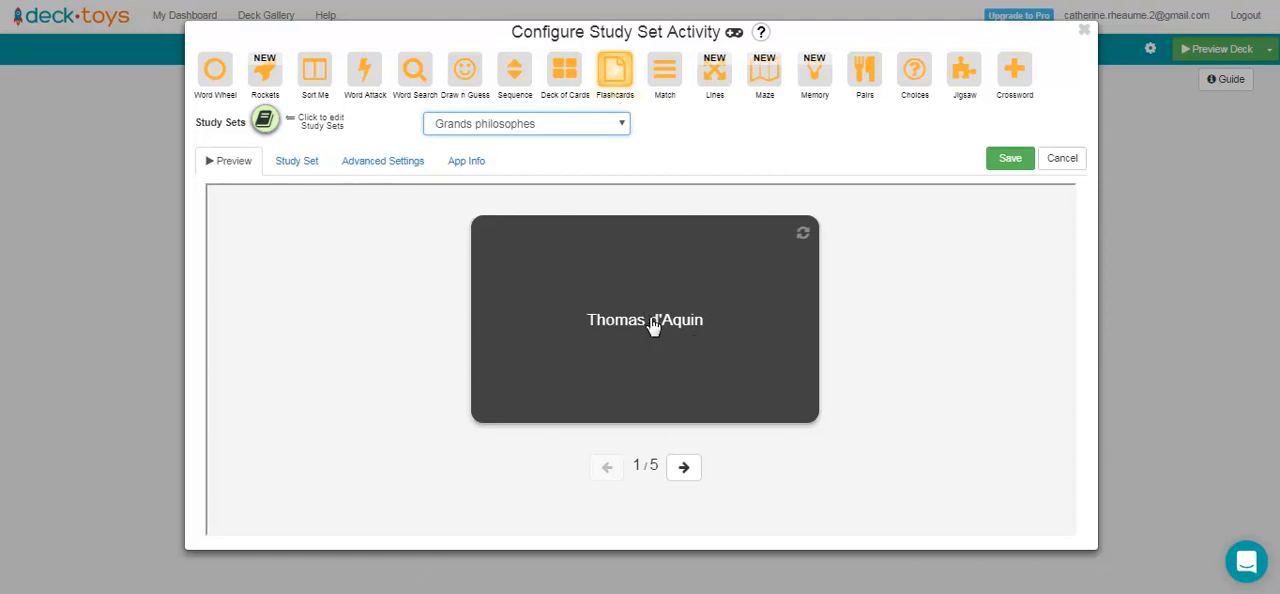
left_click(680, 355)
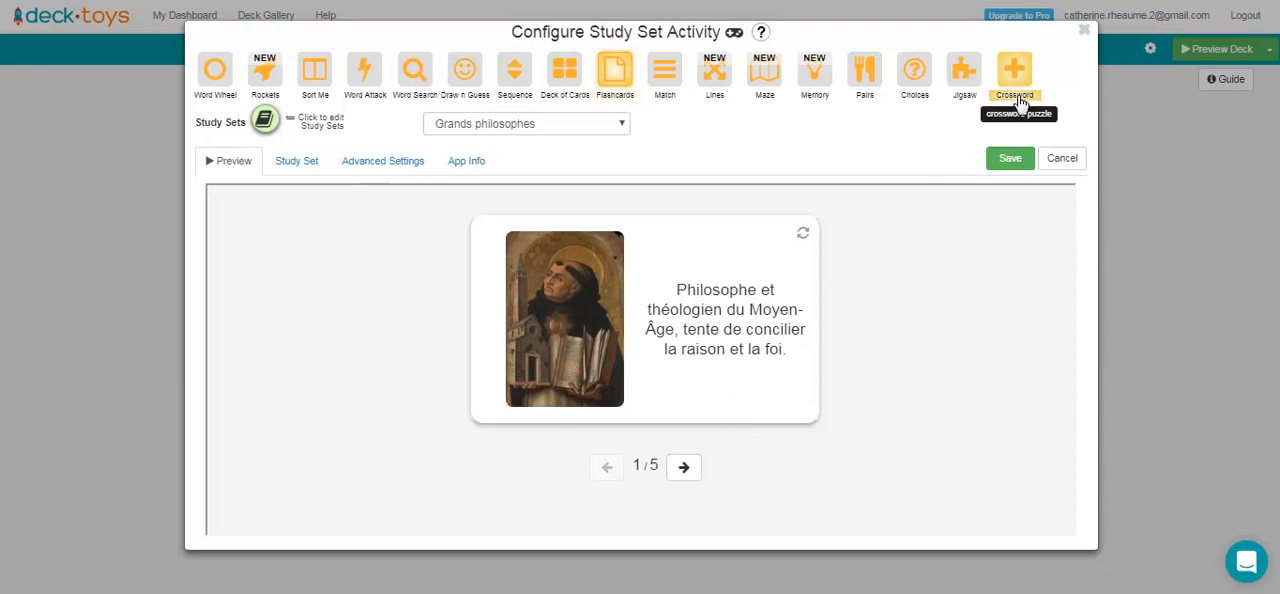
left_click(768, 75)
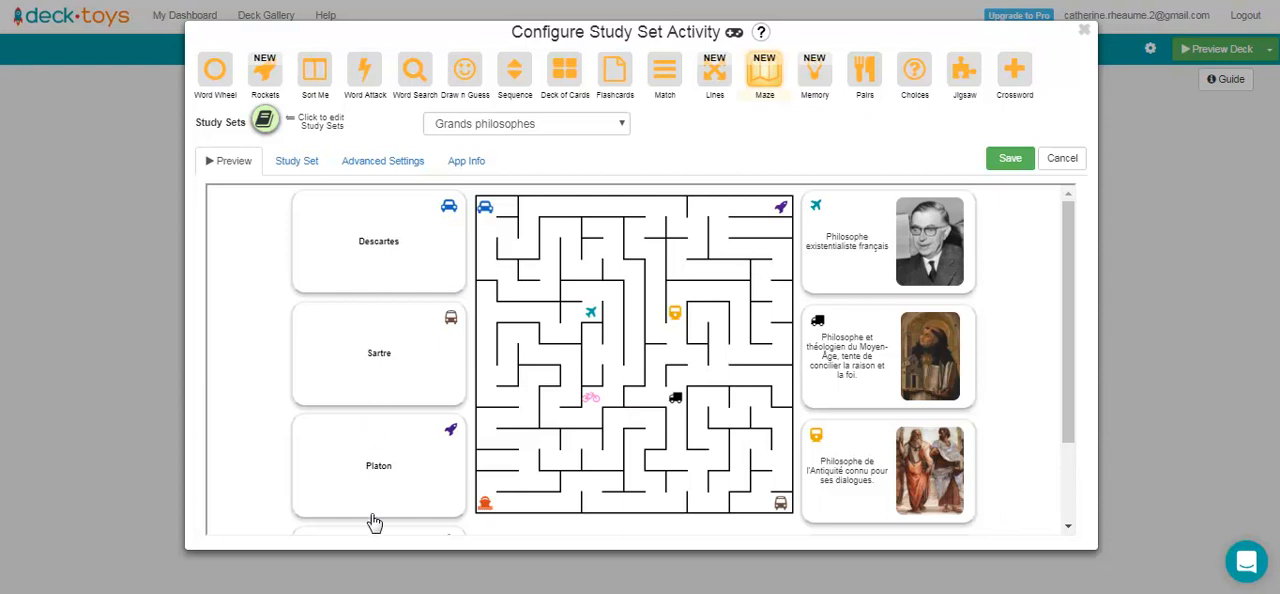
Test the maze preview by guiding the Descartes car to its matching definition's bicycle, and save the activity.
left_click(392, 252)
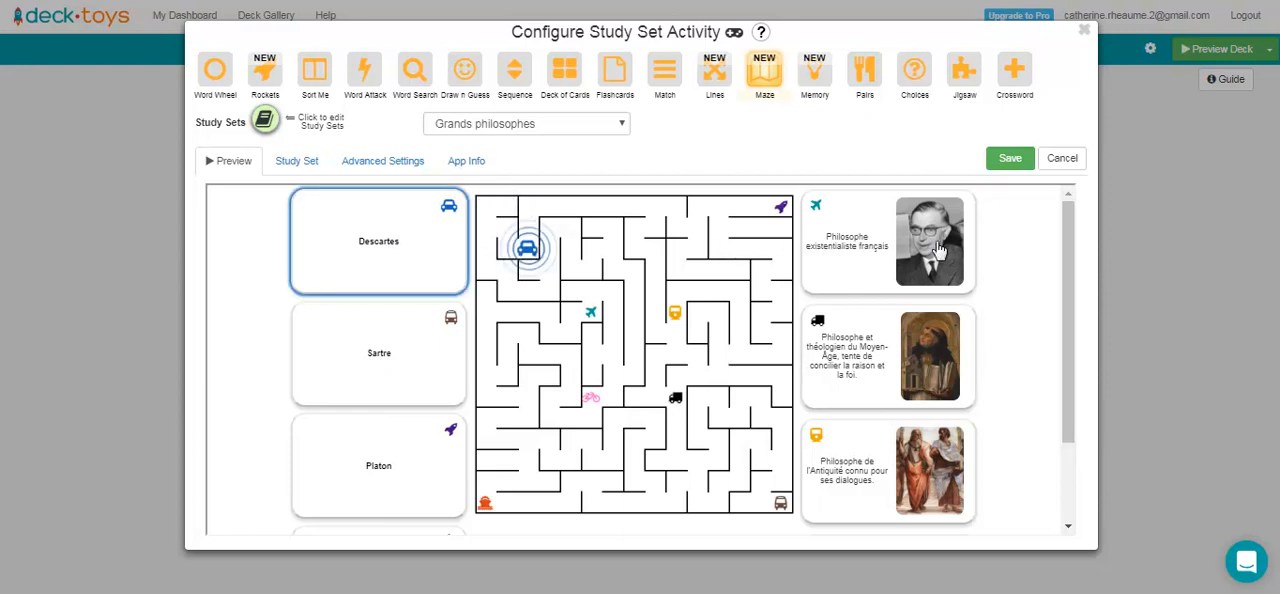
left_click_drag(1068, 264, 1083, 368)
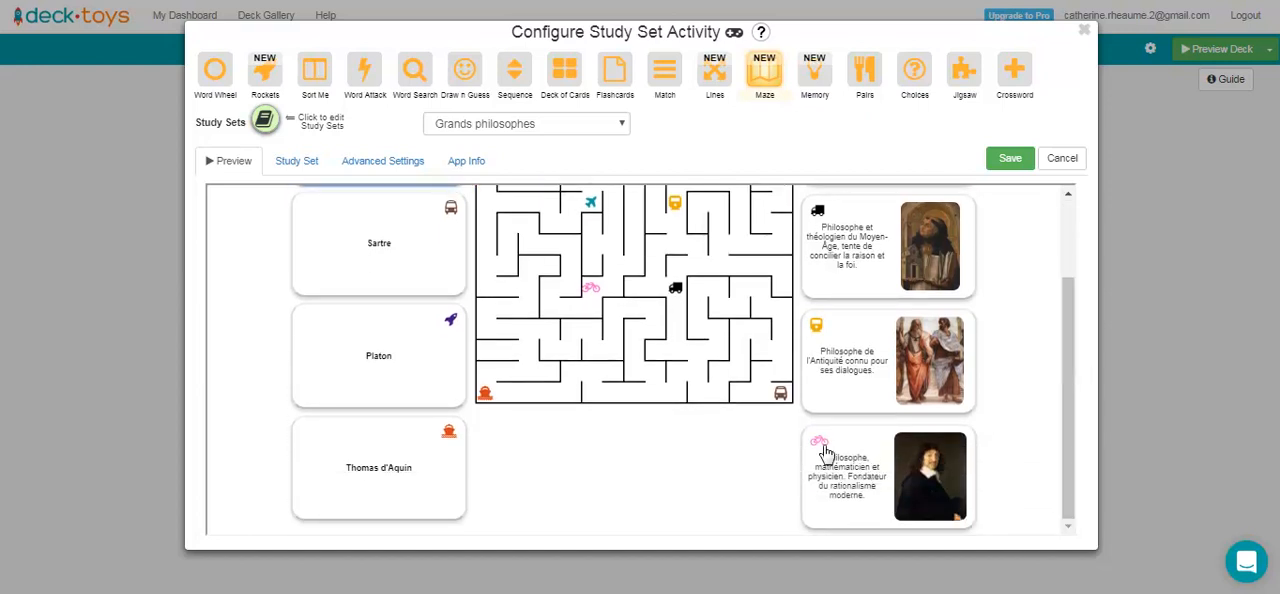
left_click_drag(1068, 373, 1080, 257)
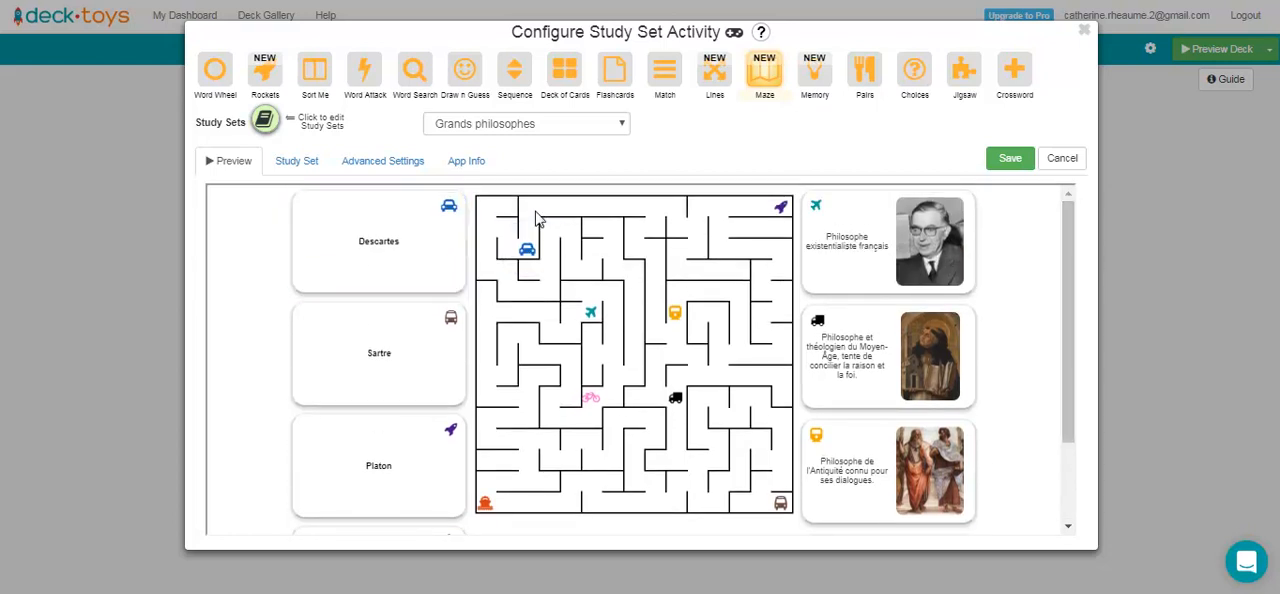
left_click(529, 250)
left_click(531, 230)
mouse_move(525, 250)
left_mouse_down()
mouse_move(491, 247)
mouse_move(499, 214)
mouse_move(468, 254)
mouse_move(552, 292)
mouse_move(572, 232)
mouse_move(614, 254)
mouse_move(645, 294)
mouse_move(633, 376)
mouse_move(592, 396)
left_mouse_up()
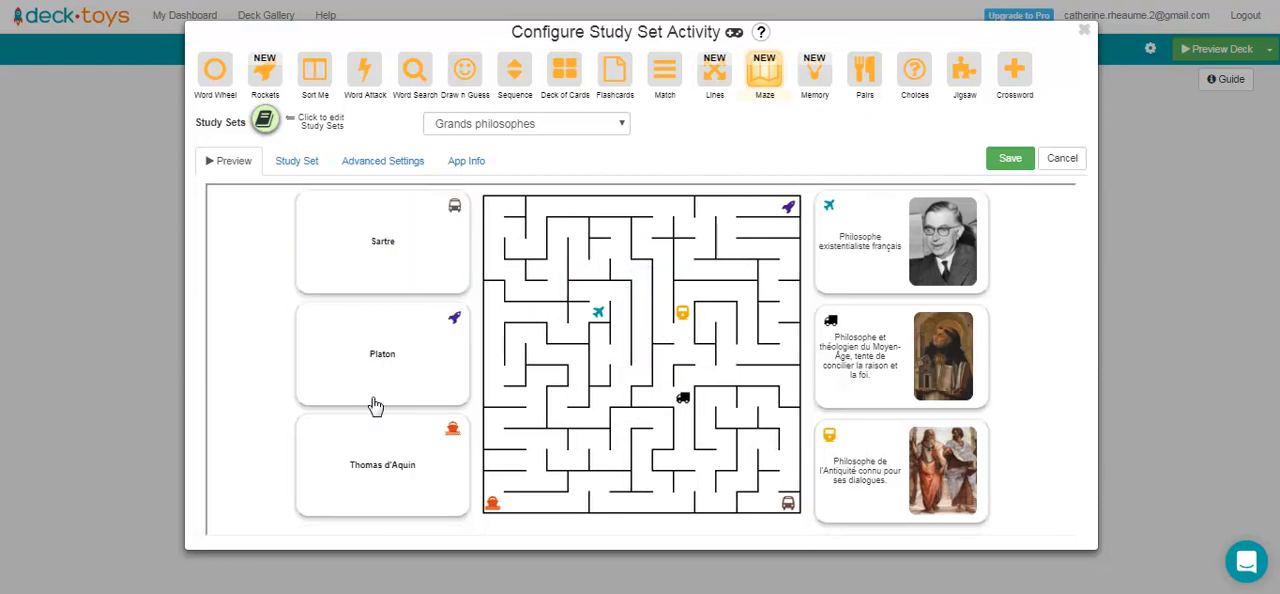
left_click(377, 272)
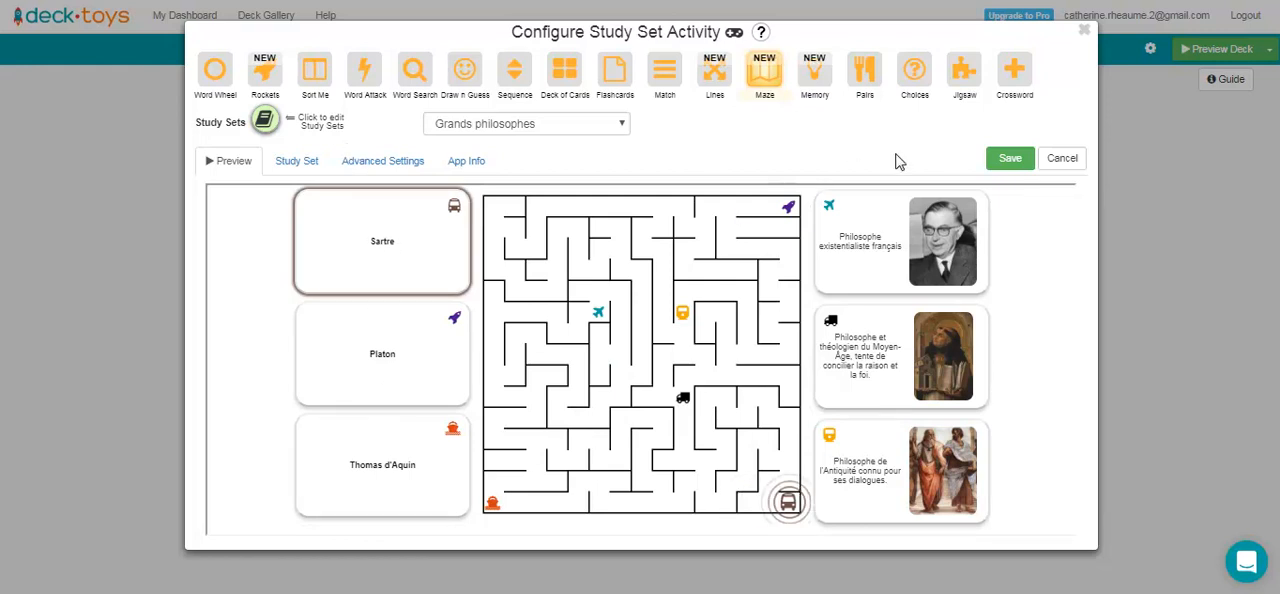
left_click(1006, 159)
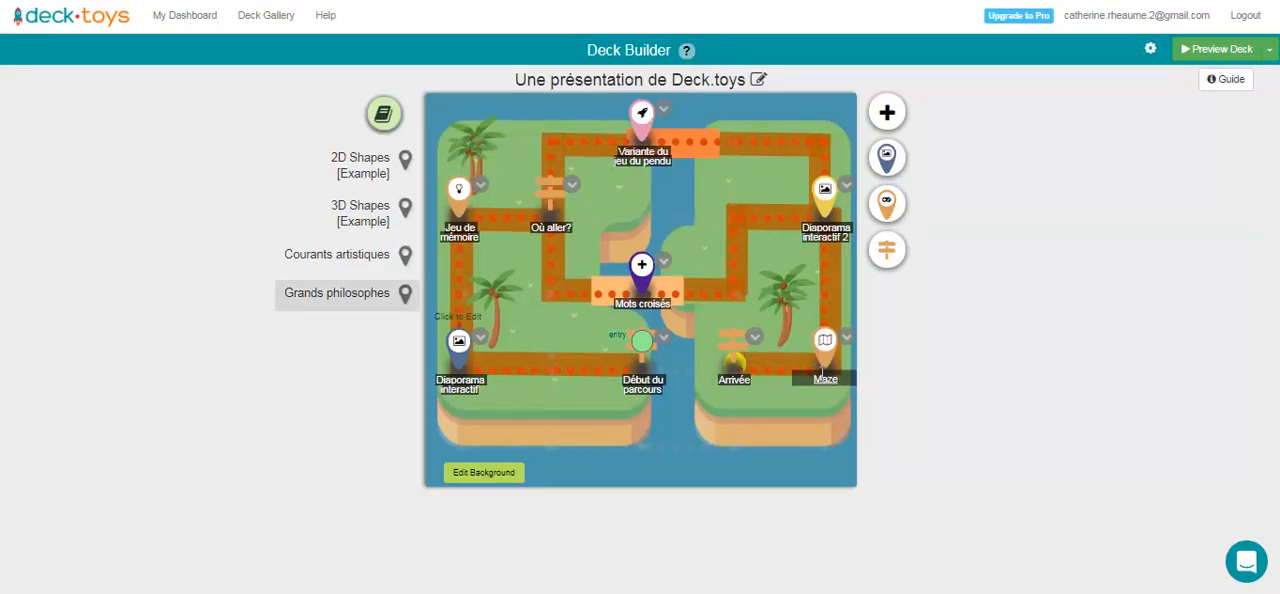
Rename the Maze activity on the map as "Labyrinthe".
left_click(825, 380)
left_click_drag(506, 80, 432, 88)
type("Labyrint")
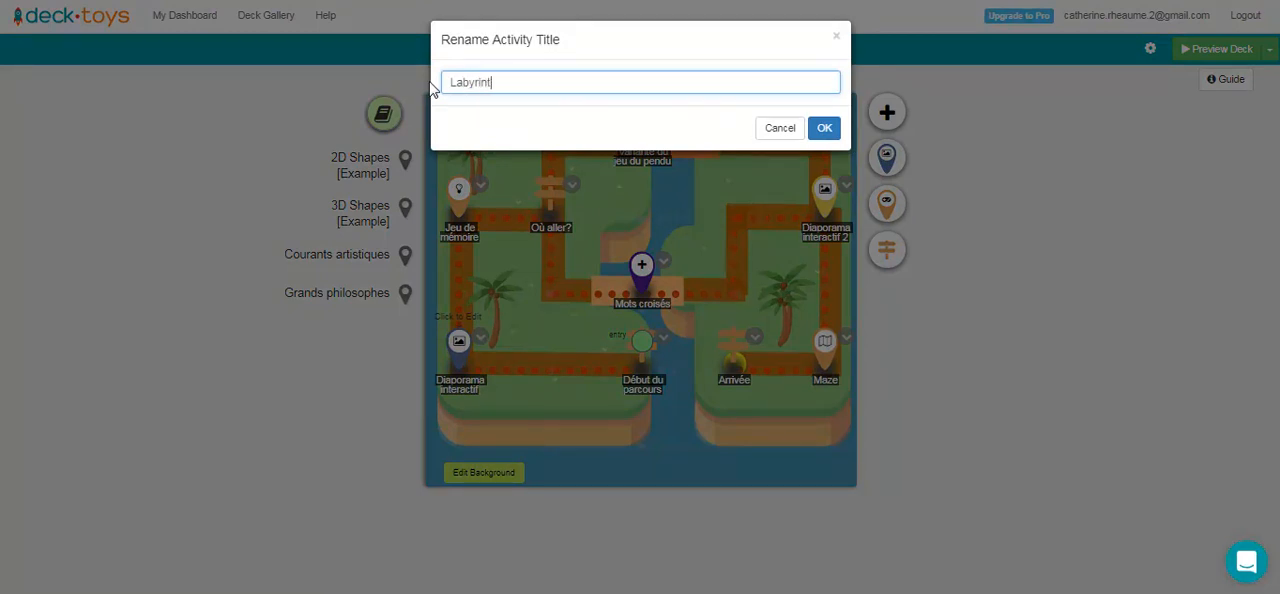
type("he")
left_click(824, 128)
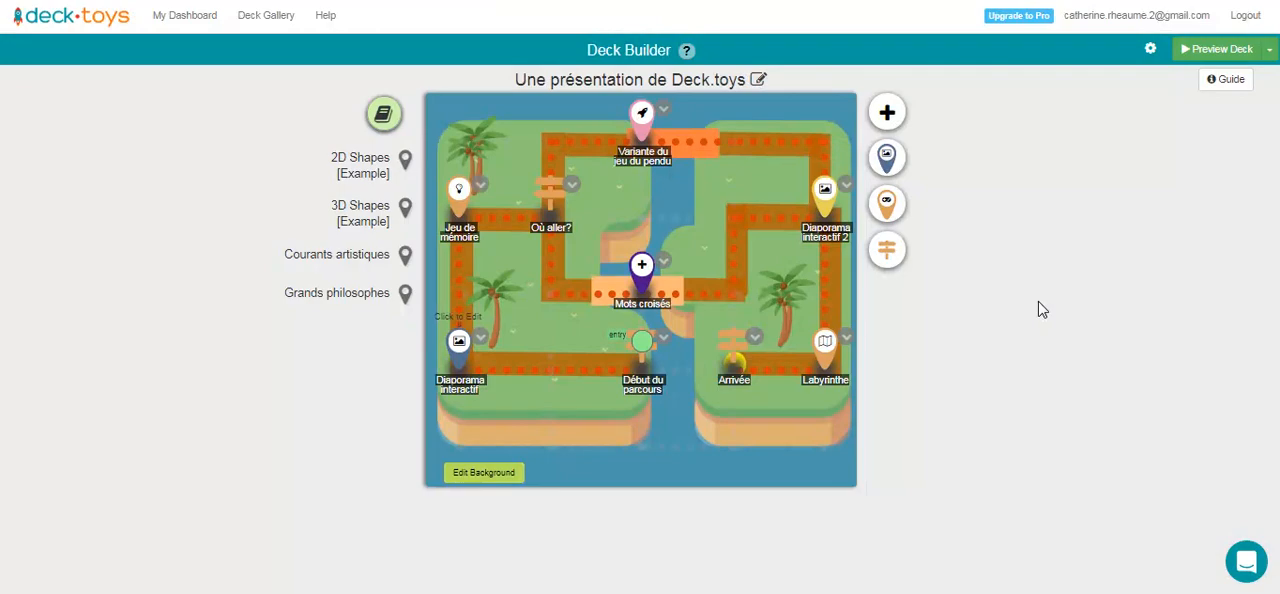